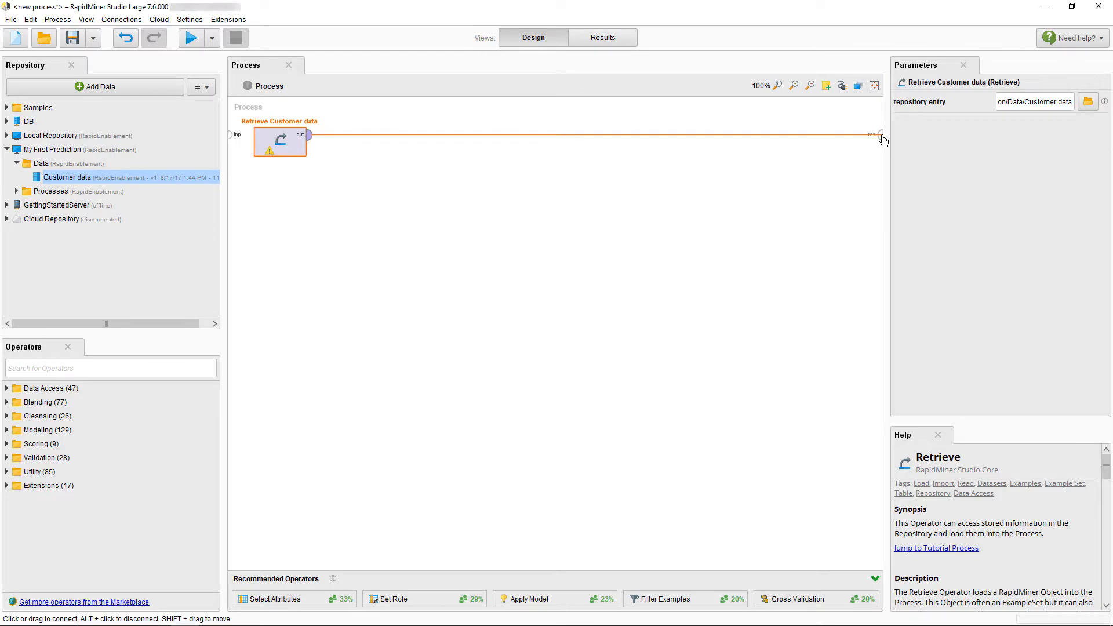
- Connect the Retrieve Customer data output to the process result port and run the process
click(882, 136)
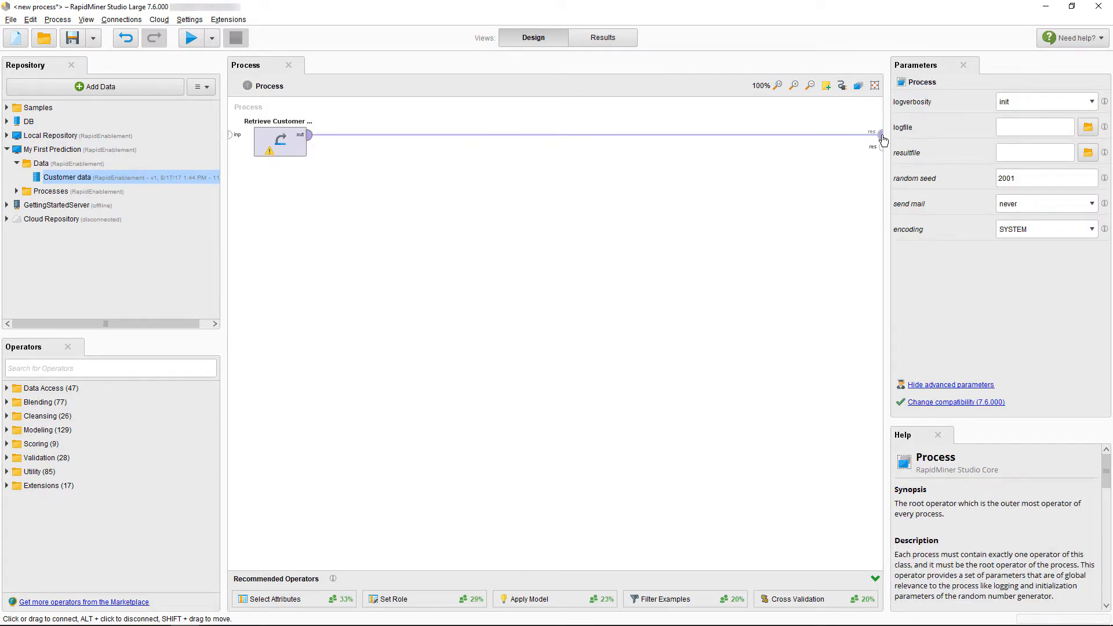
click(189, 38)
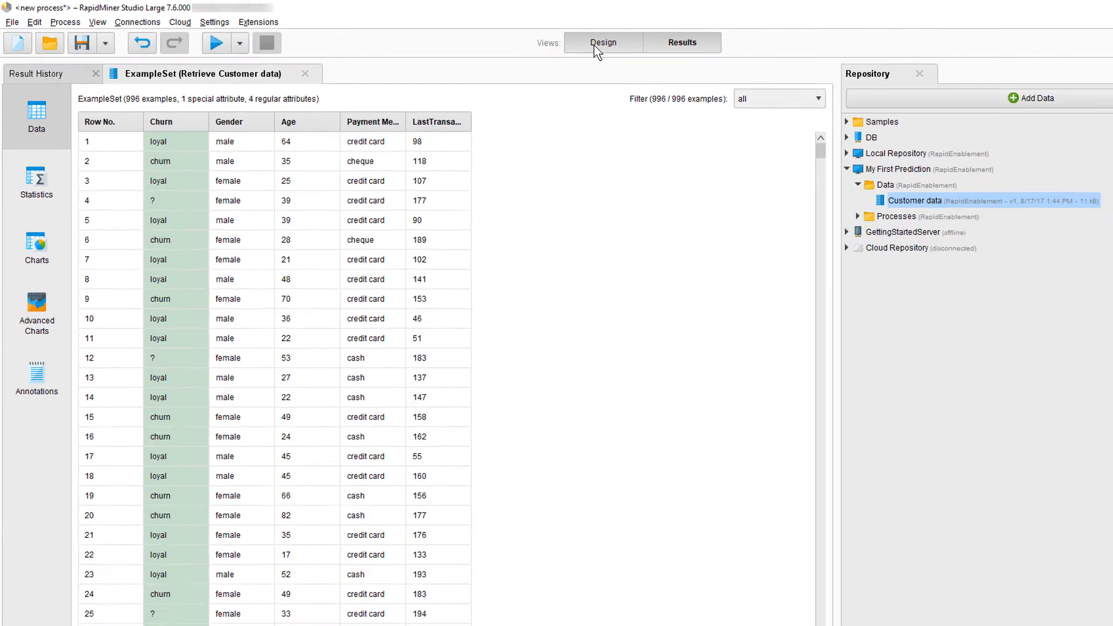
- Search the operators for "filter" and insert Filter Examples into the connection between Retrieve Customer data and the result port
click(595, 45)
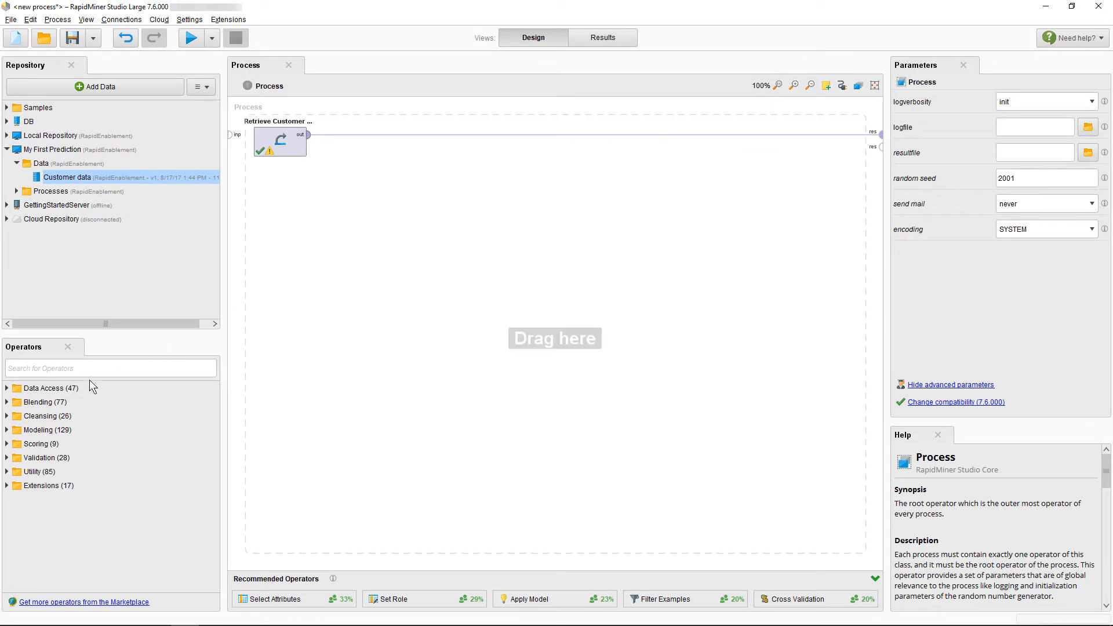
click(82, 369)
text(filter)
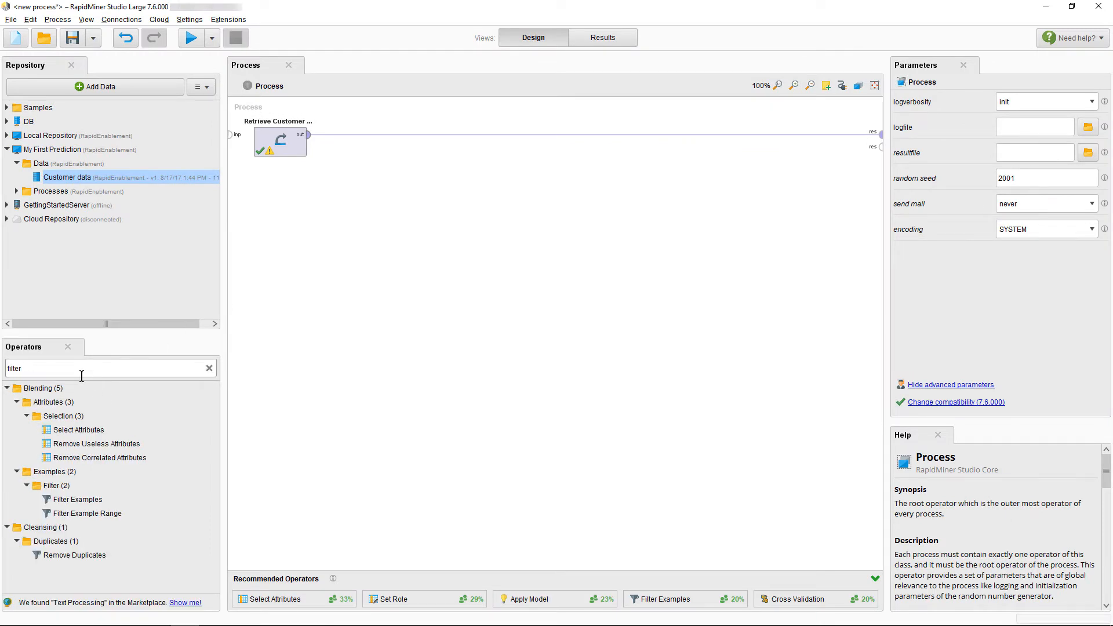
click(60, 501)
drag(59, 503, 370, 138)
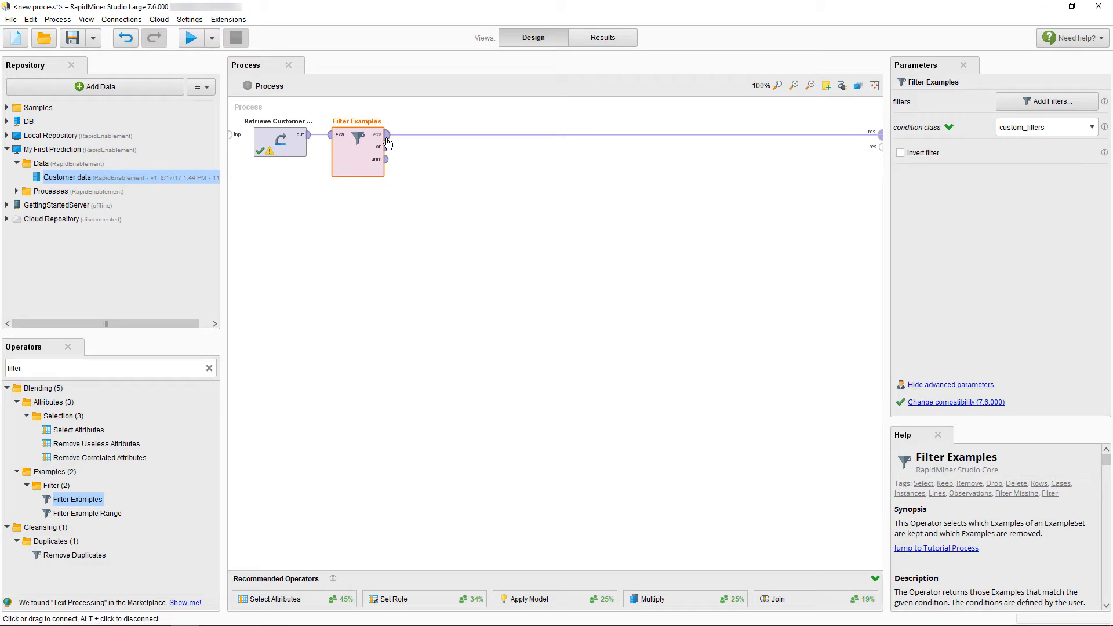
right_click(387, 142)
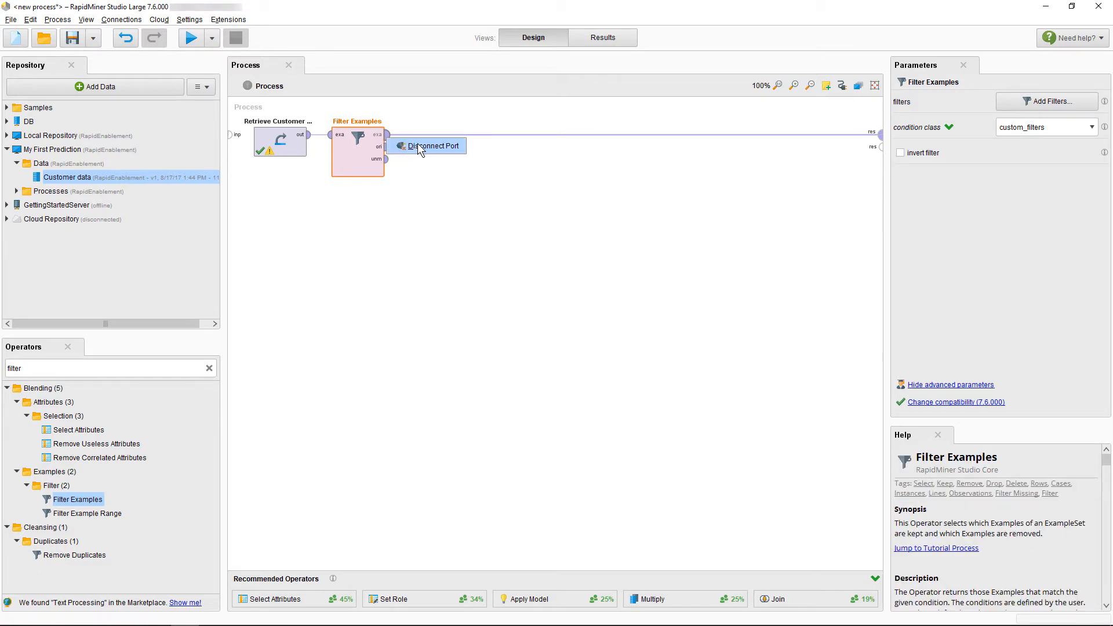
click(413, 193)
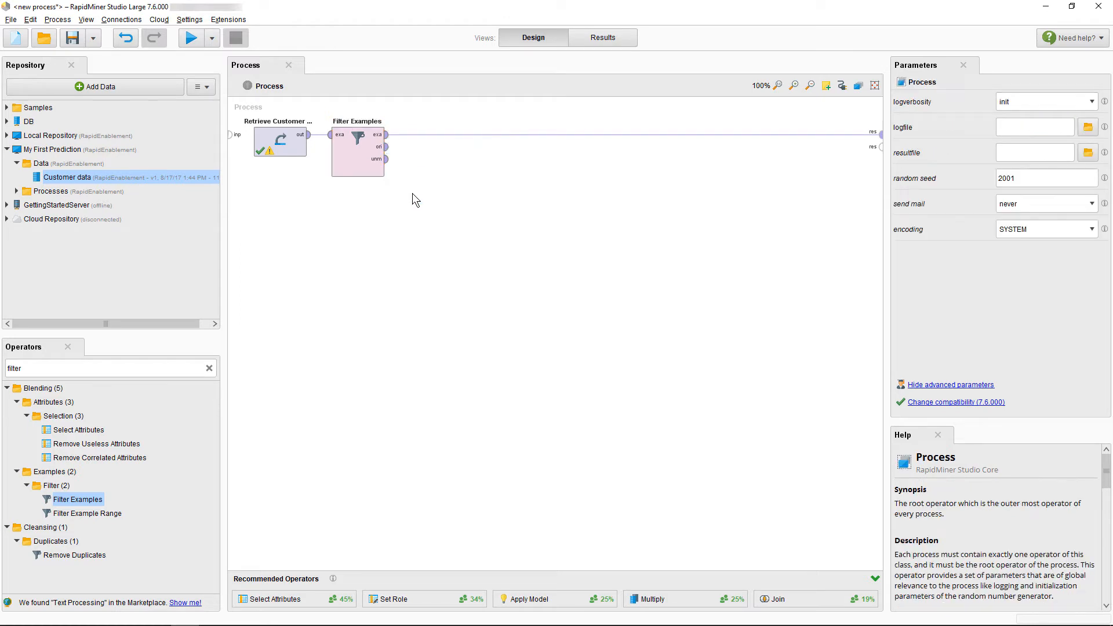
- Add a custom filter to Filter Examples that keeps only rows where Churn is not missing
click(367, 165)
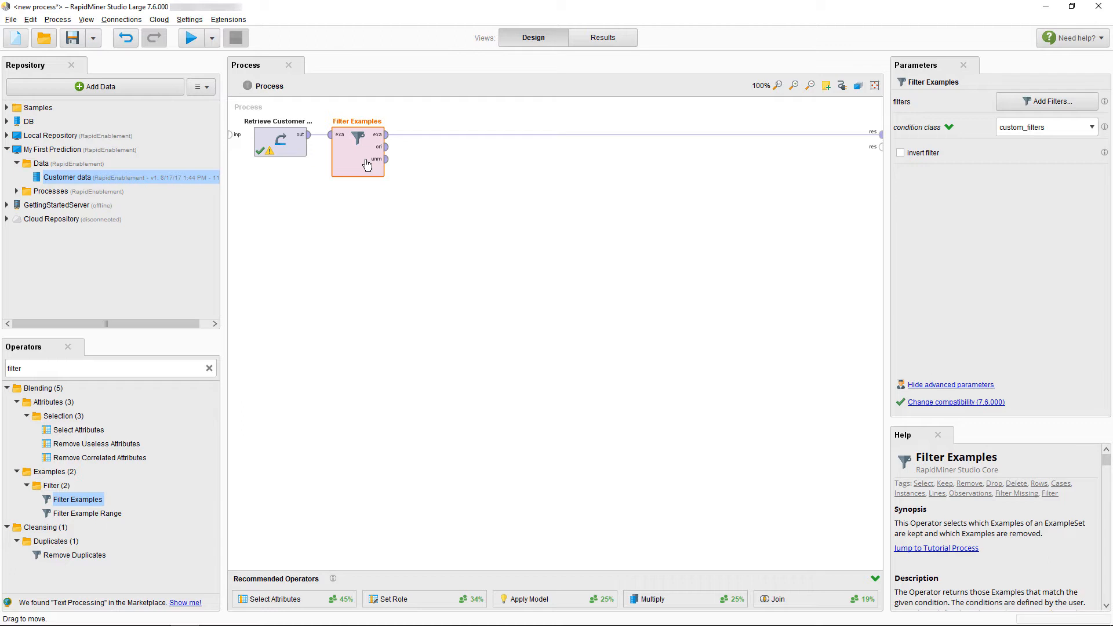
click(1026, 110)
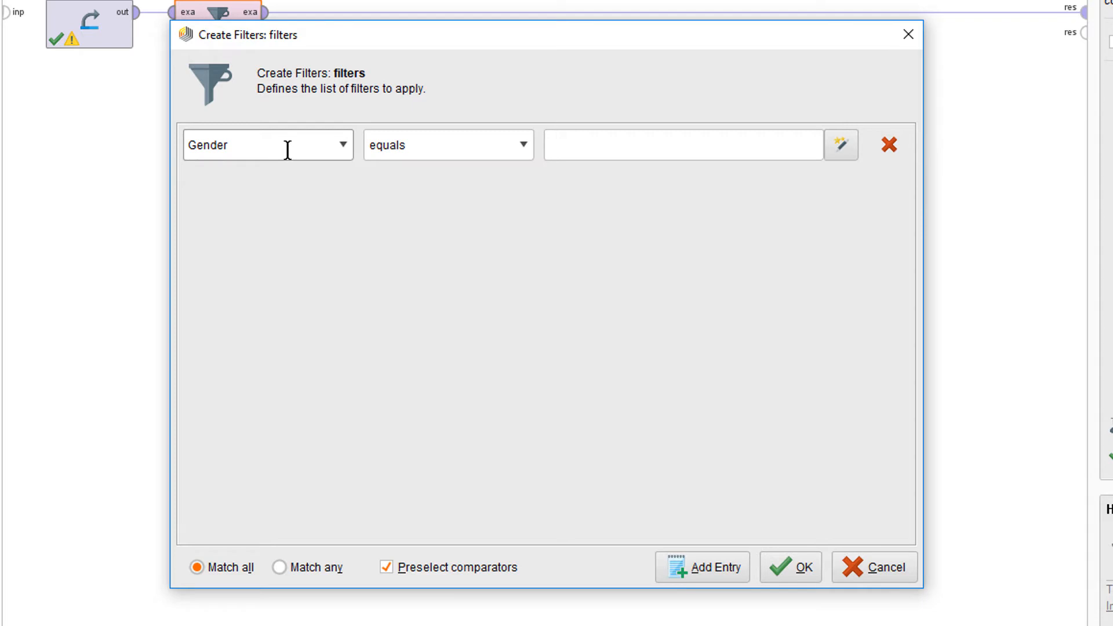
click(349, 143)
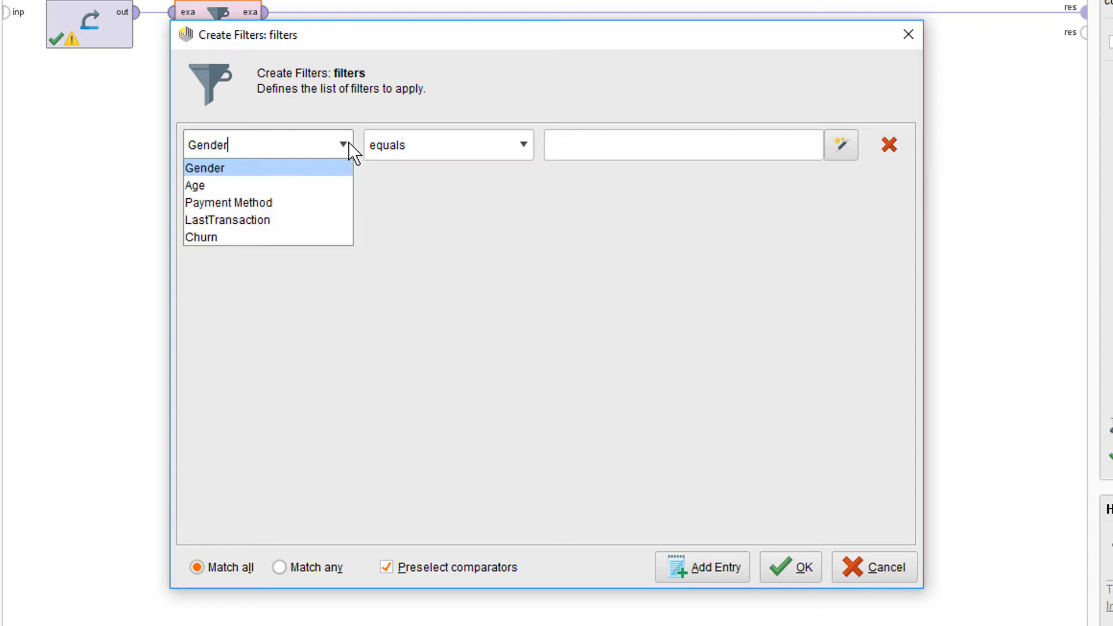
click(303, 237)
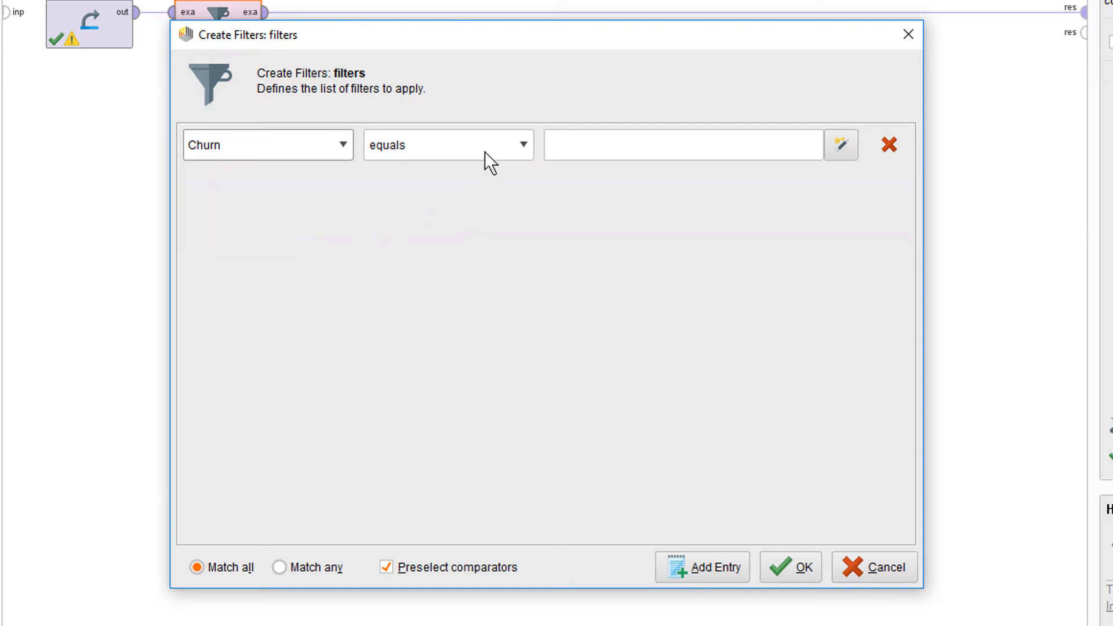
click(514, 146)
scroll(495, 206, down, 1)
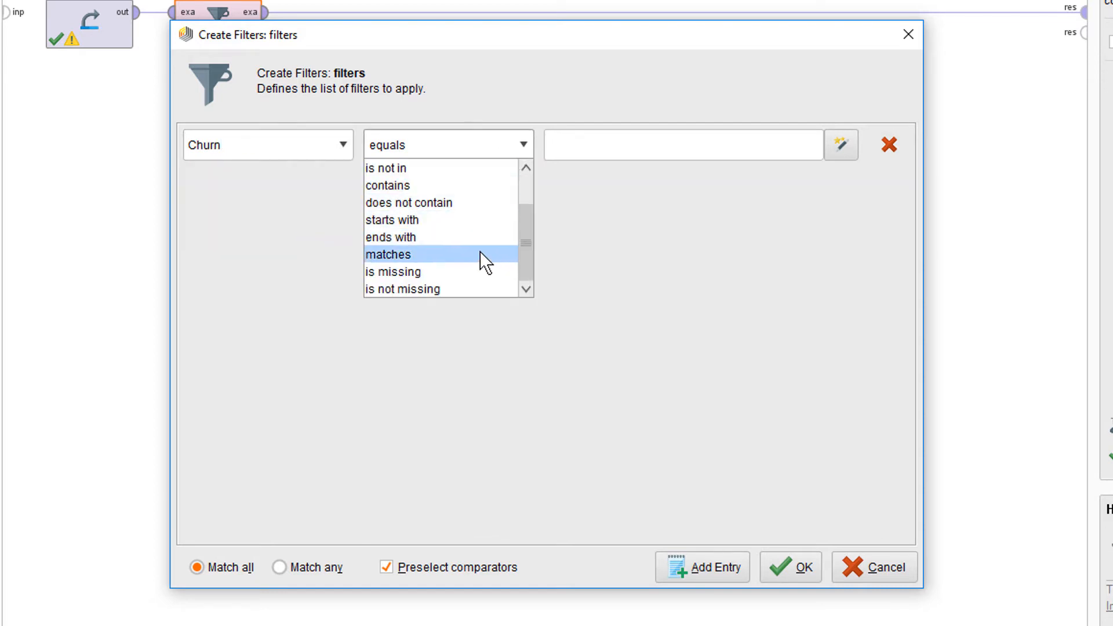
click(479, 290)
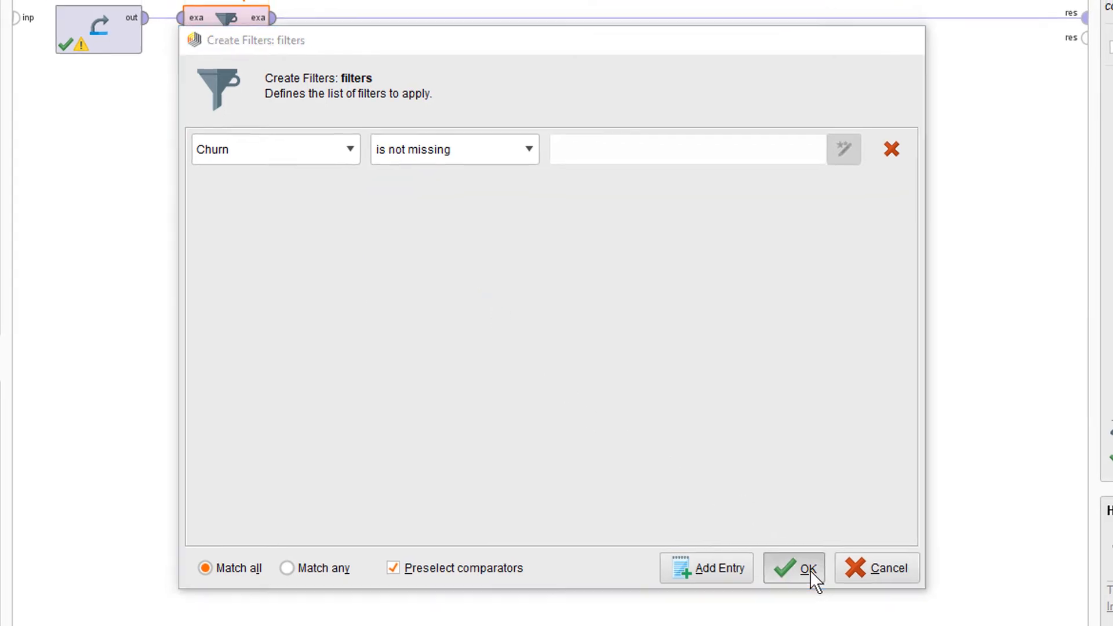
click(809, 571)
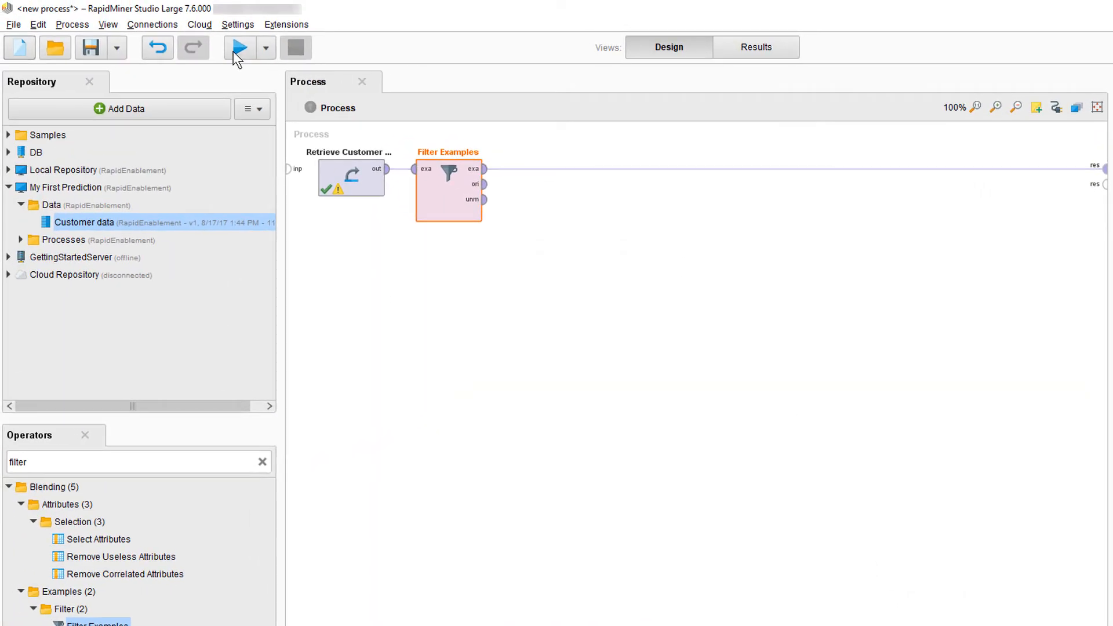
- Run the process and view the attribute statistics of the filtered example set for missing values
click(234, 49)
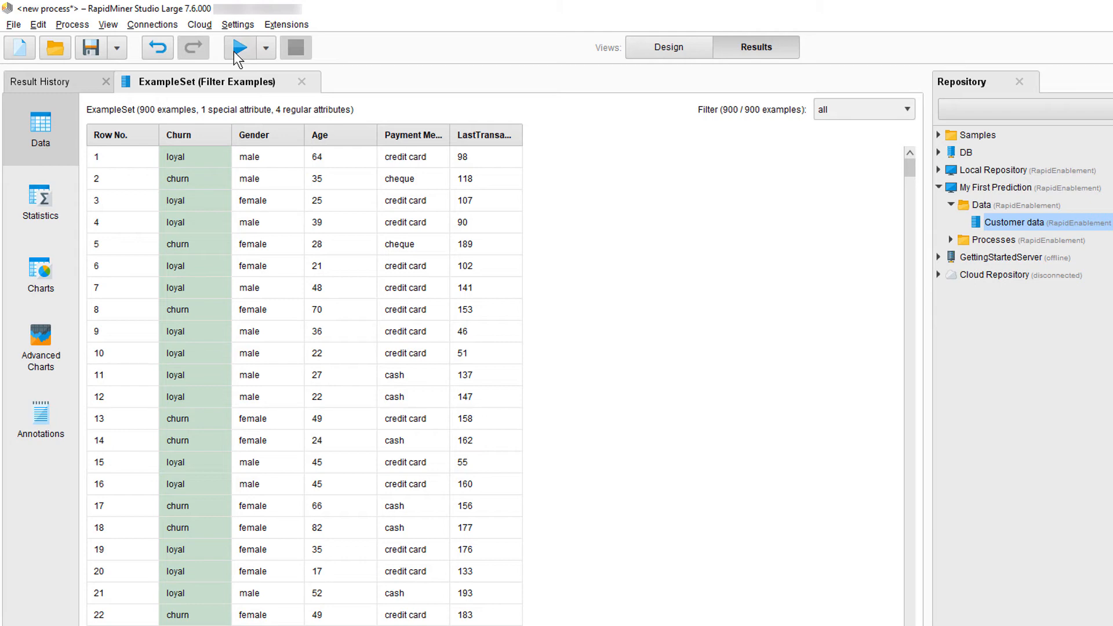
click(51, 200)
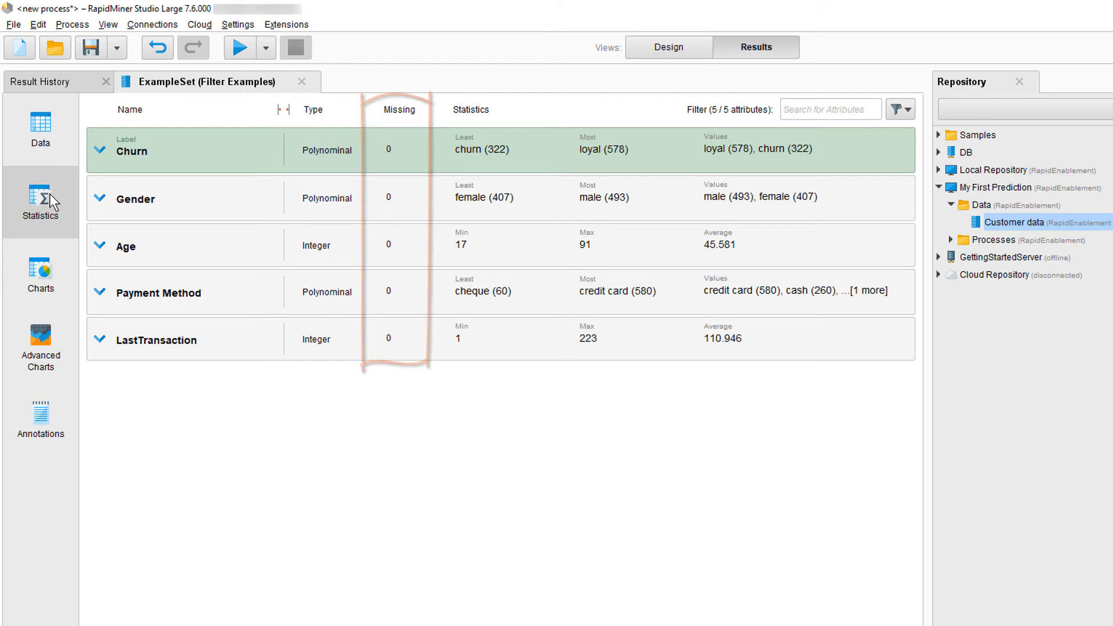
- Return to the process design, search the operators for "decision" and insert Decision Tree between Filter Examples and the result port
click(600, 47)
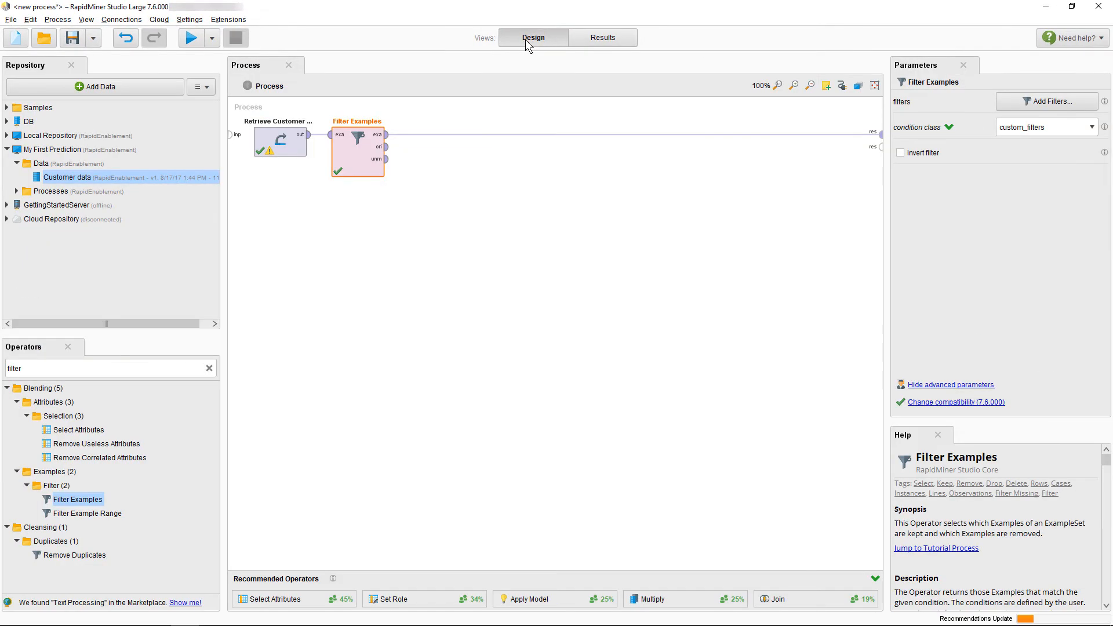
click(81, 371)
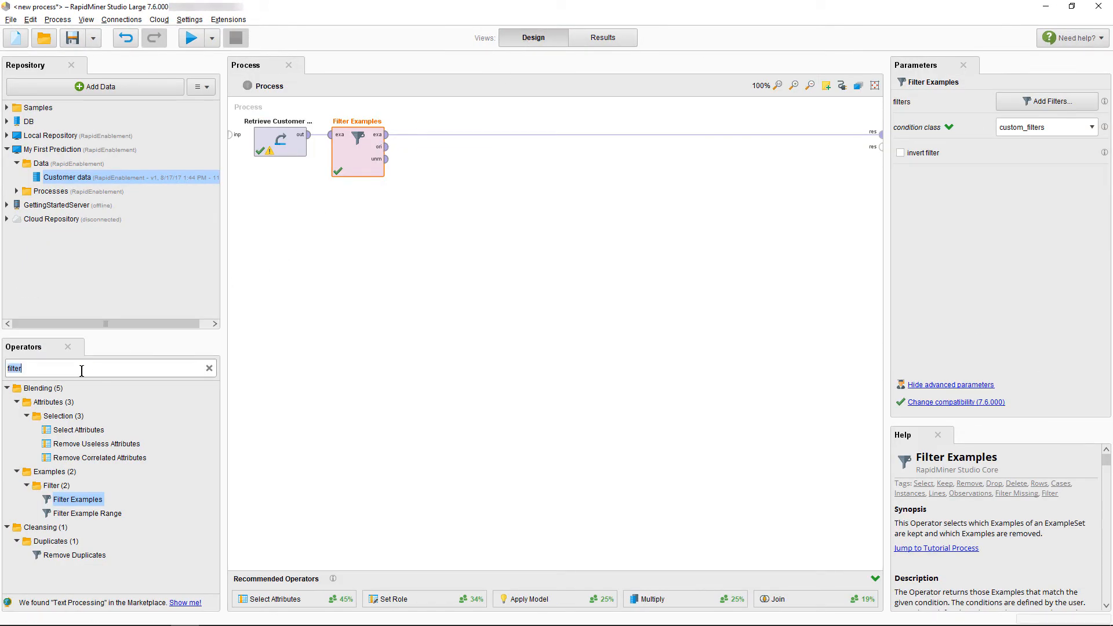
text(decision)
drag(72, 430, 337, 271)
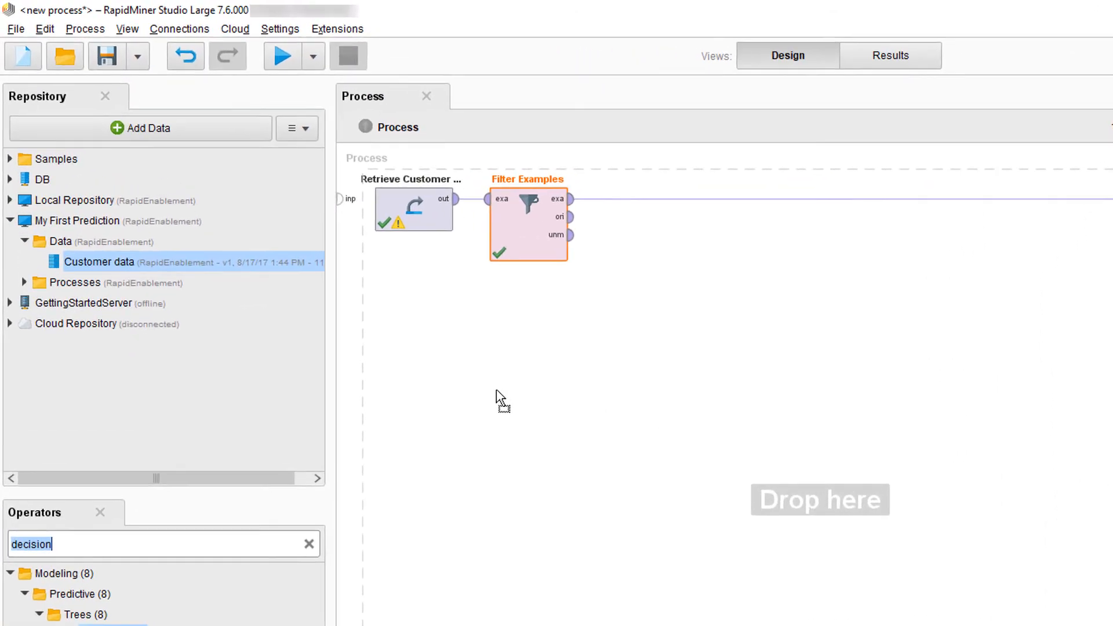
drag(497, 399, 678, 213)
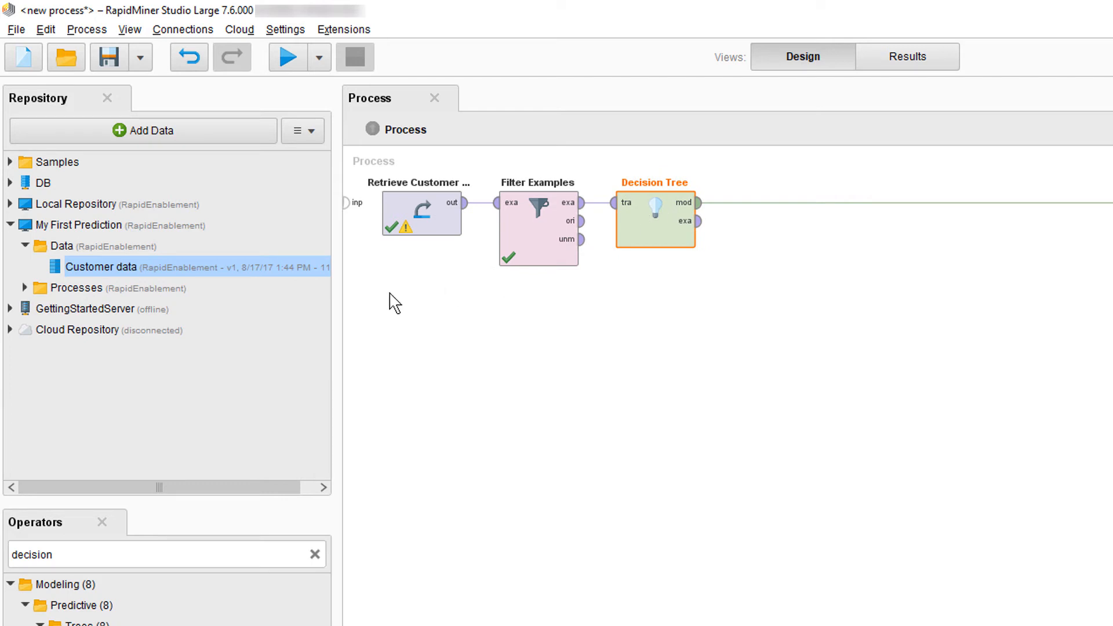
- Store the process in the My First Prediction Processes folder as "02-build decision tree"
click(22, 289)
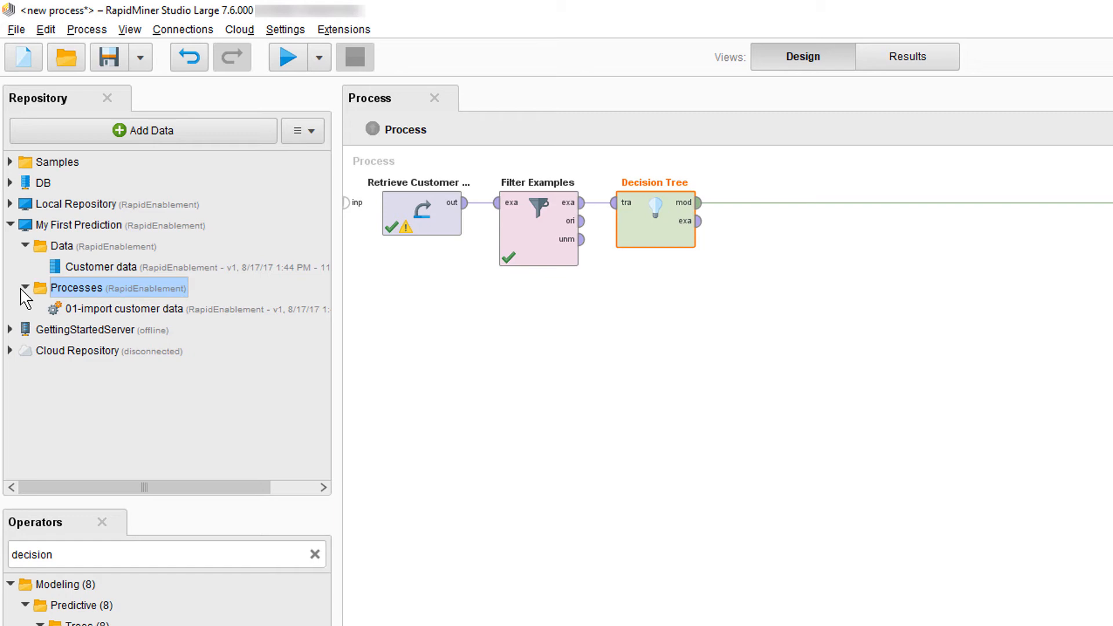
right_click(72, 283)
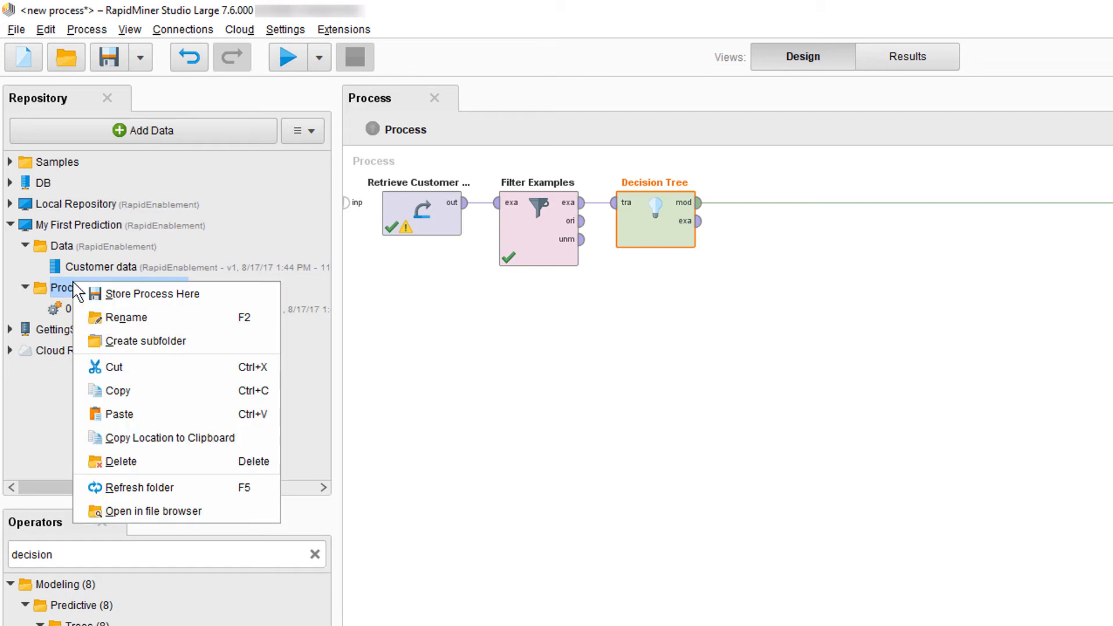
click(120, 294)
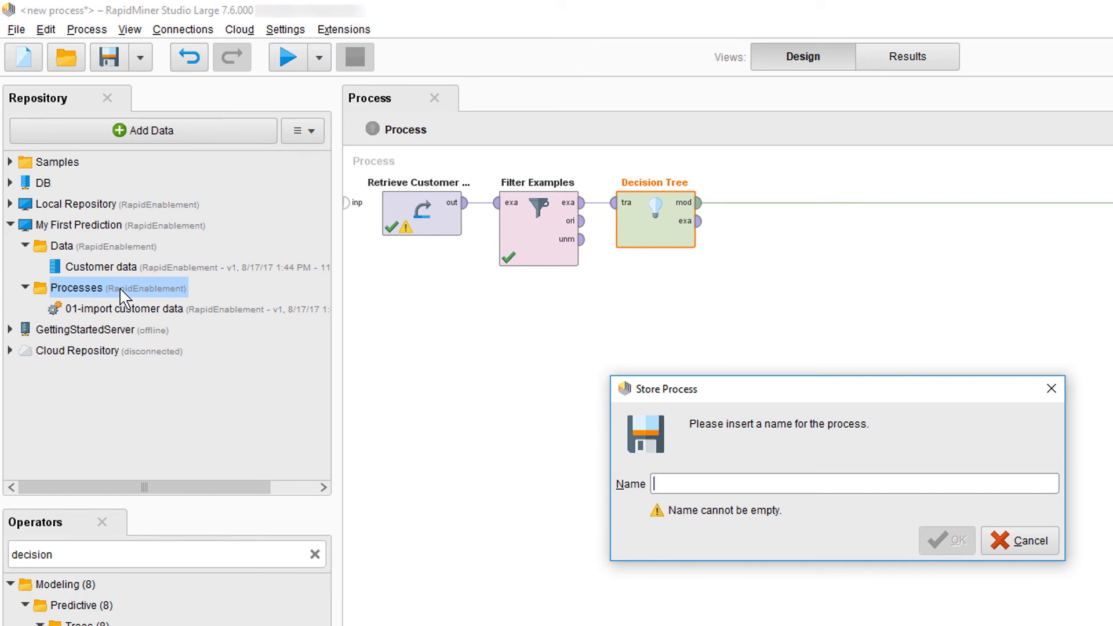
text(02-build decision tree)
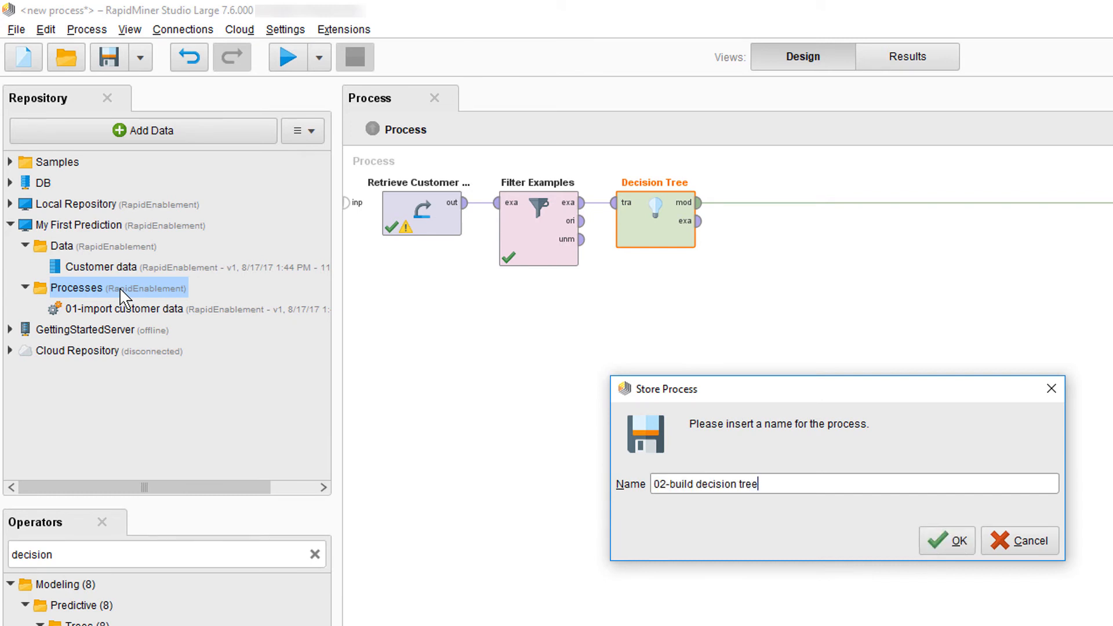
click(953, 554)
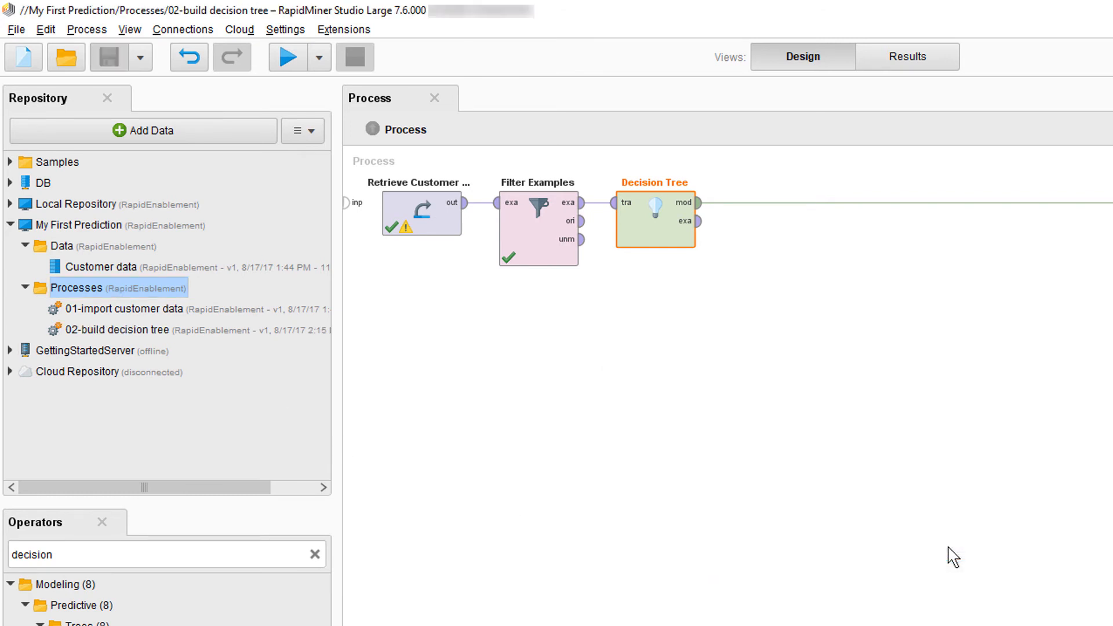
- Run the stored process and display the text description of the resulting decision tree
click(288, 57)
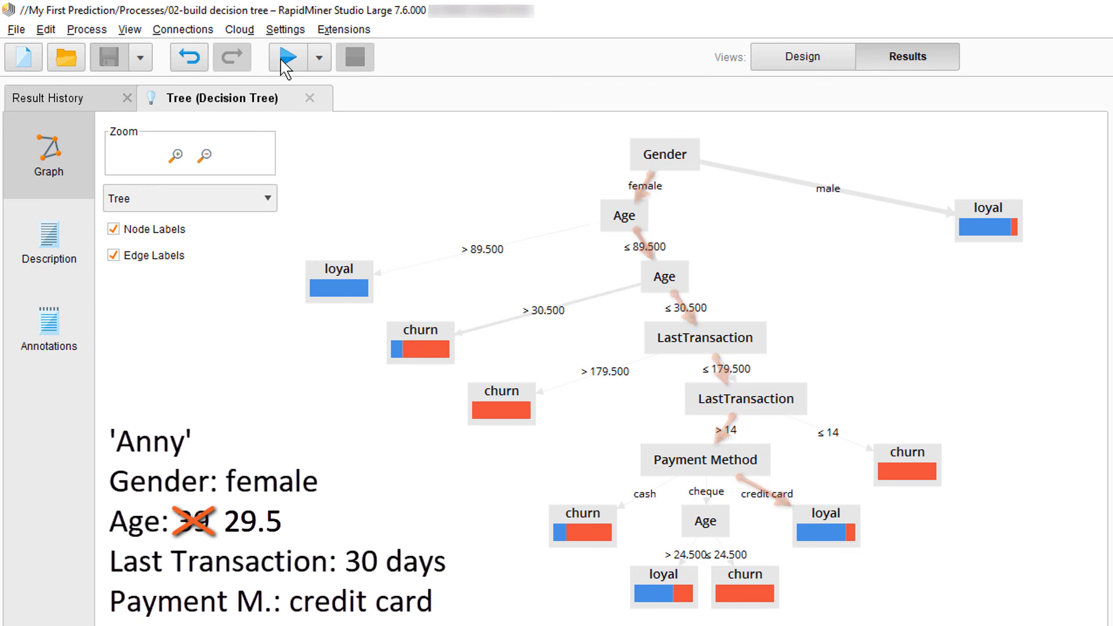
click(26, 240)
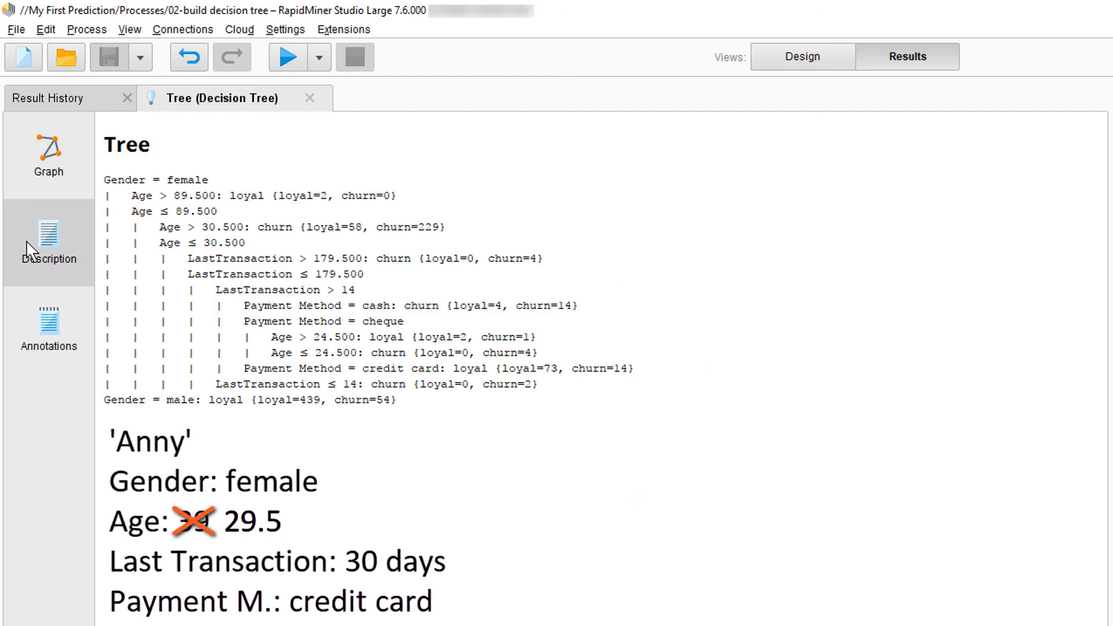